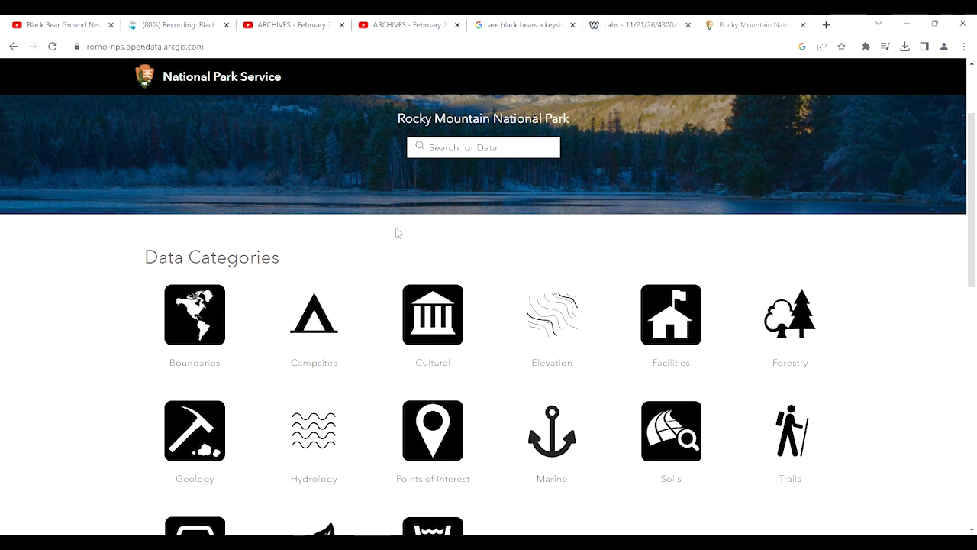
Look over the data categories on the Rocky Mountain National Park open data site
scroll(235, 137, "up", 3)
left_click(251, 45)
scroll(148, 168, "down", 3)
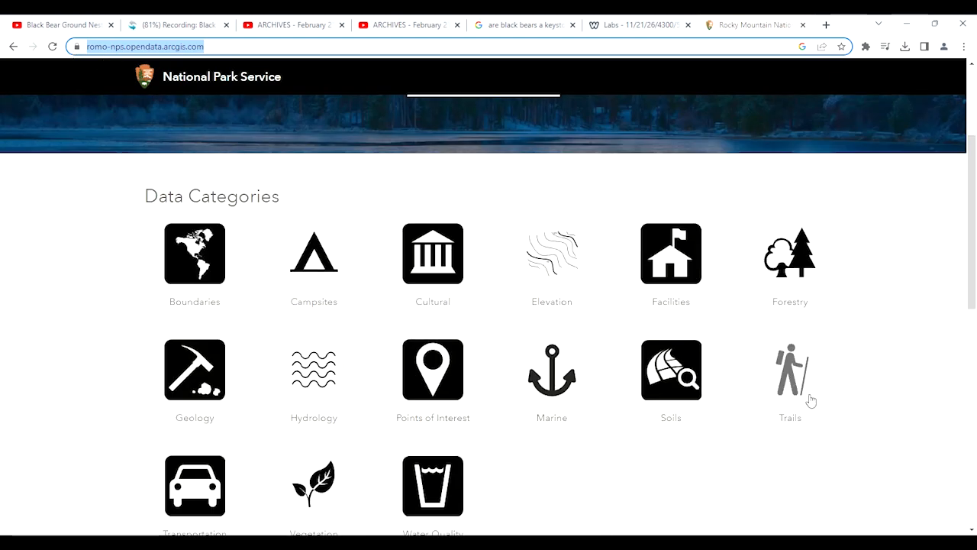
scroll(807, 391, "down", 1)
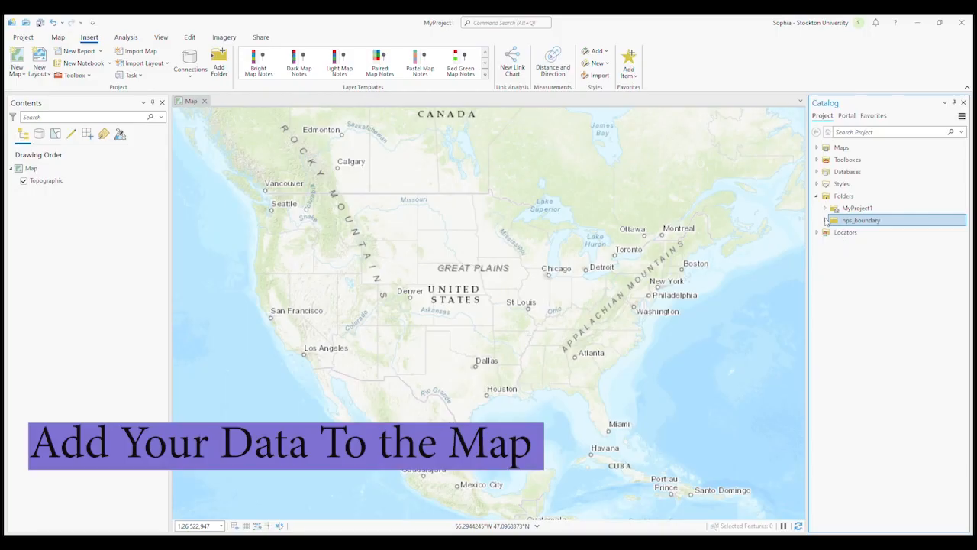
Switch to ArcGIS Pro and add nps_boundary.shp to the map, framing the Rocky Mountain National Park polygon
left_click(825, 220)
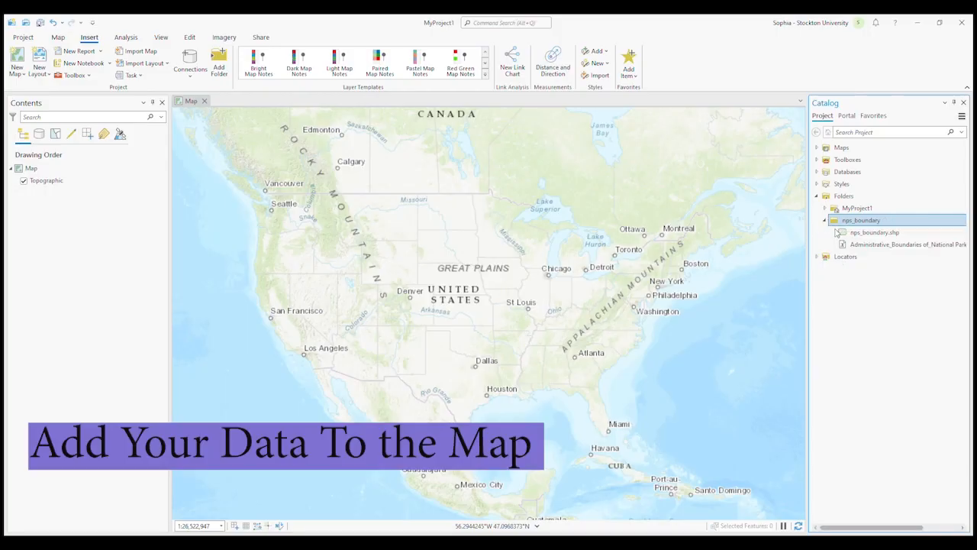
left_click(839, 232)
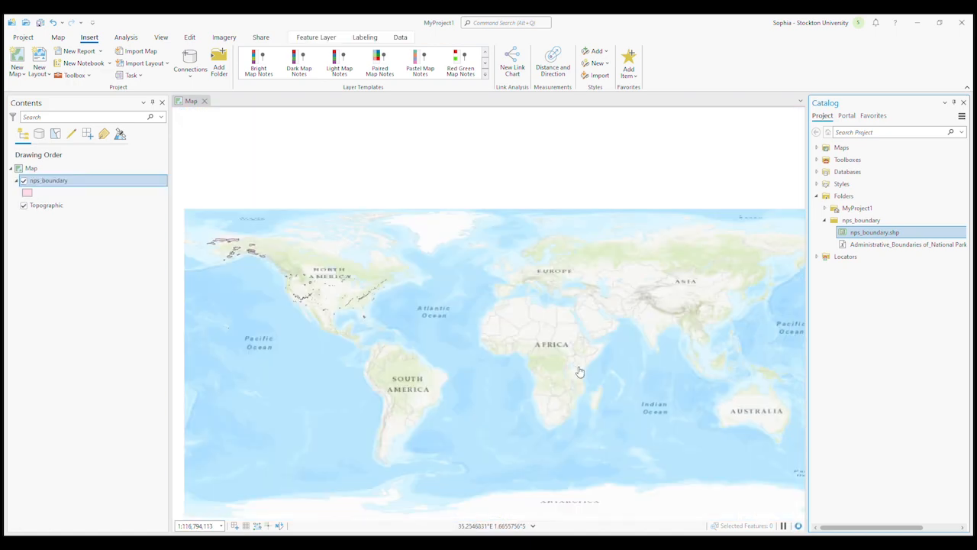
scroll(280, 274, "up", 6)
scroll(490, 353, "up", 2)
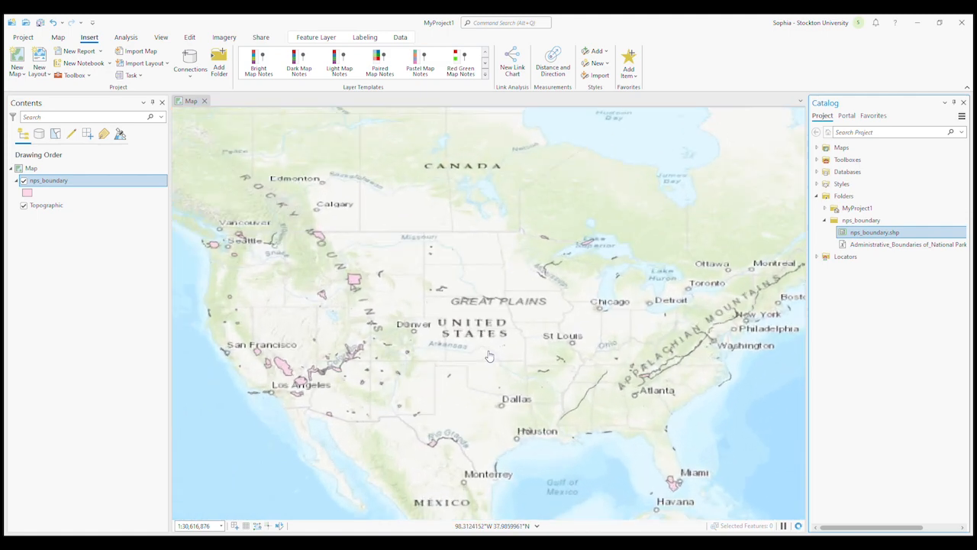
scroll(489, 355, "up", 4)
left_click_drag(546, 363, 819, 406)
left_click_drag(452, 305, 450, 341)
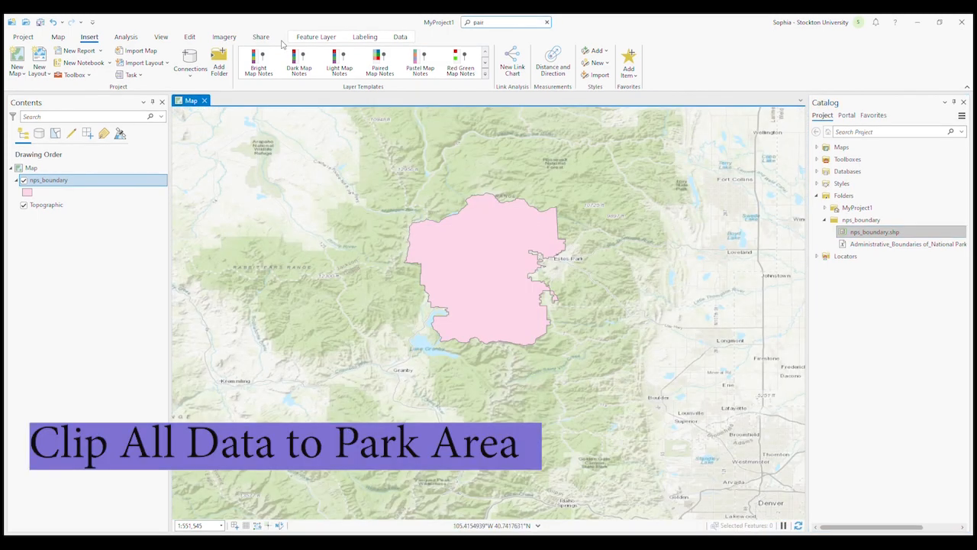
Open the Pairwise Clip tool with nps_boundary as the input features and open the choices for the clip features
left_click(533, 100)
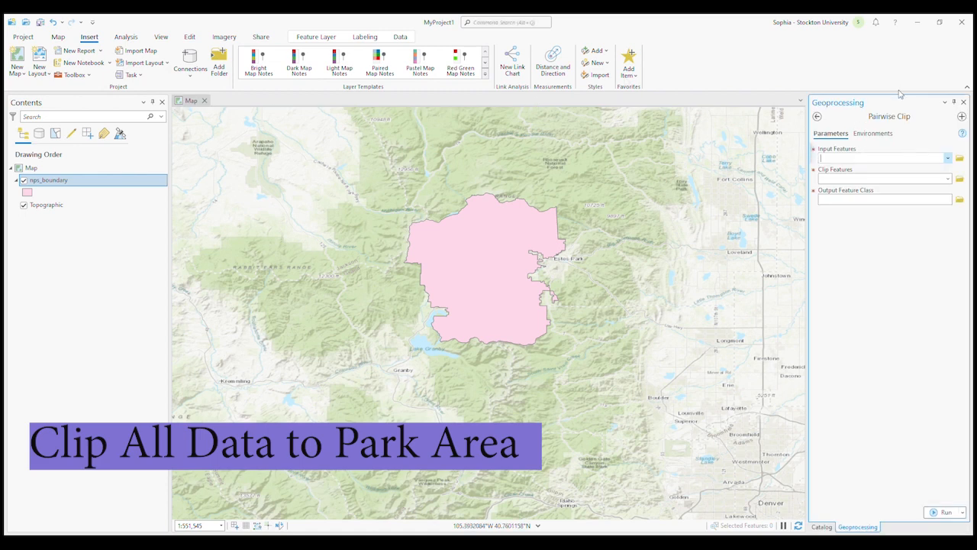
left_click(910, 169)
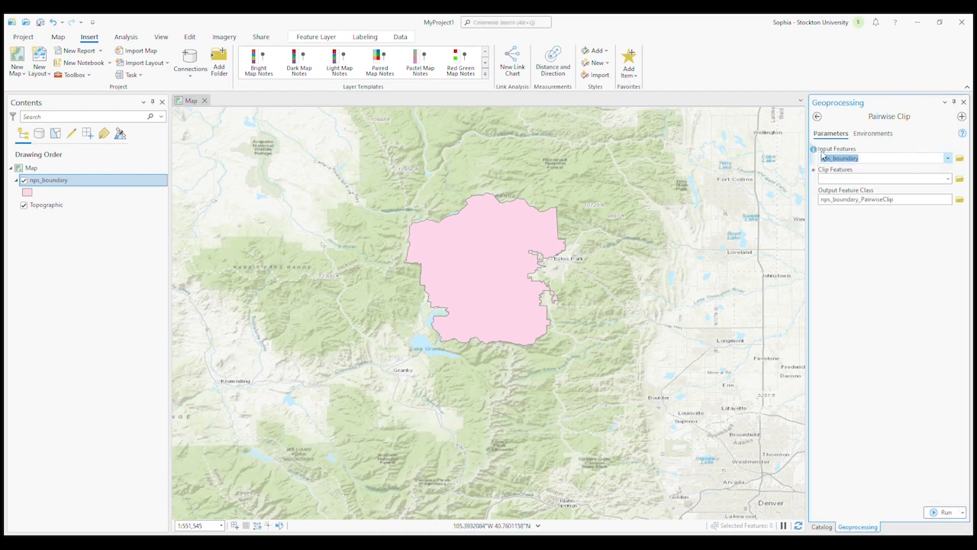
left_click(816, 155)
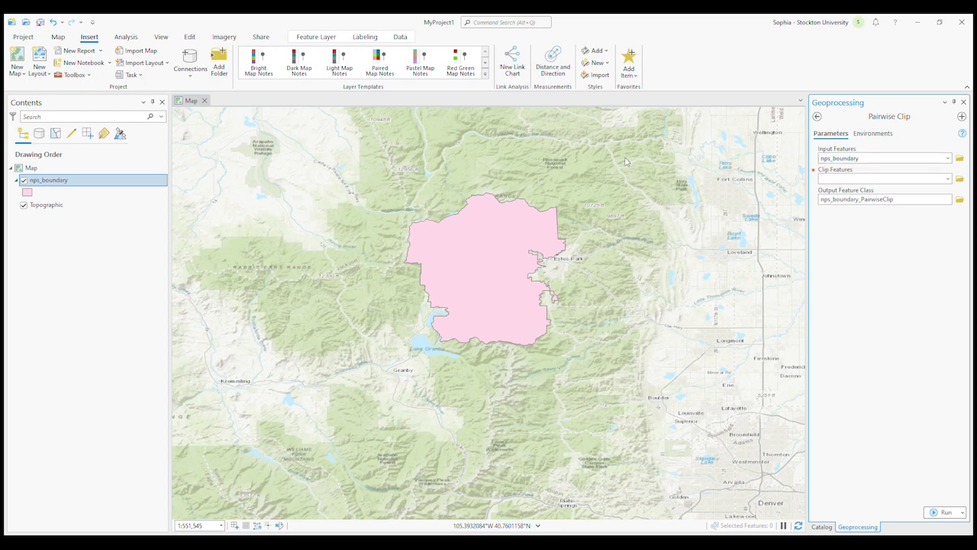
left_click(947, 159)
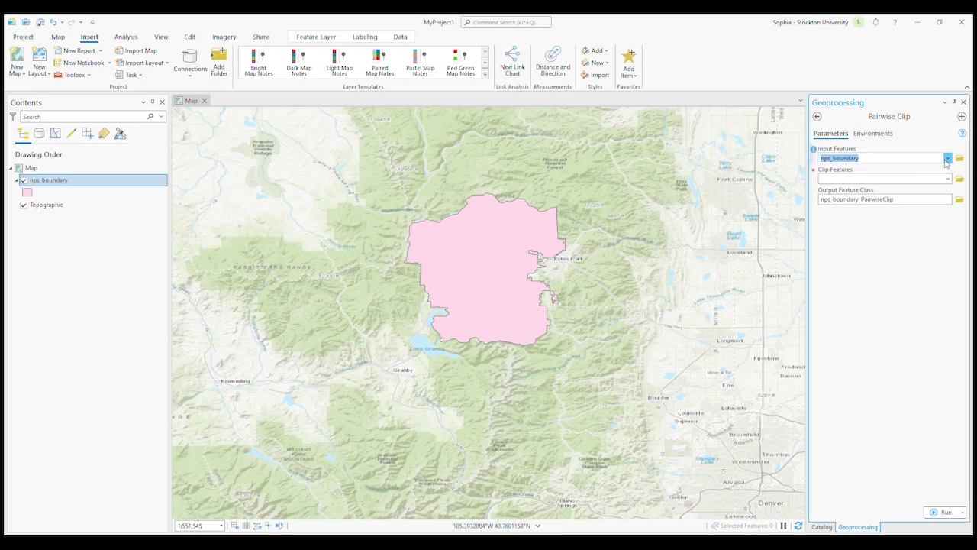
left_click(947, 179)
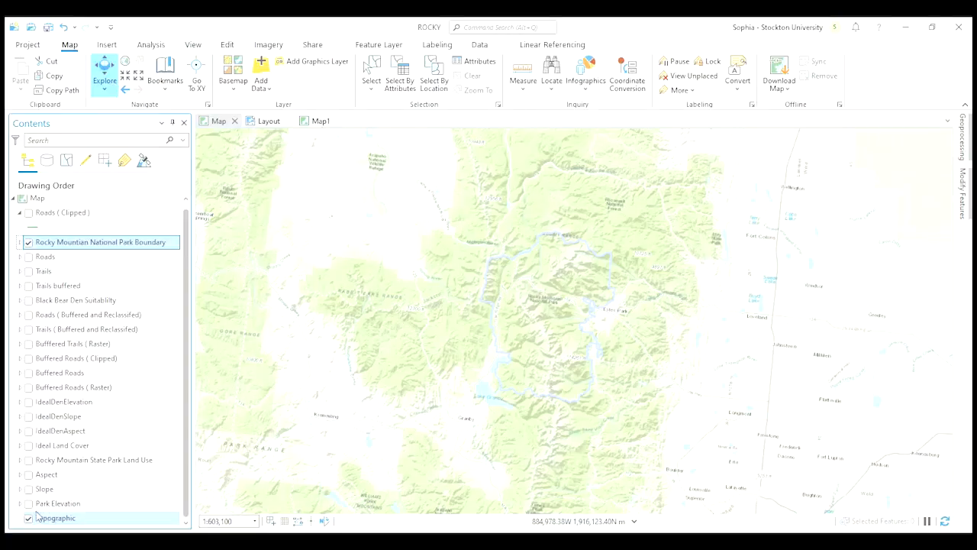
Show and hide the Park Elevation, IdealDenAspect, IdealDenSlope and IdealDenElevation layers to examine each raster over the park
left_click(28, 504)
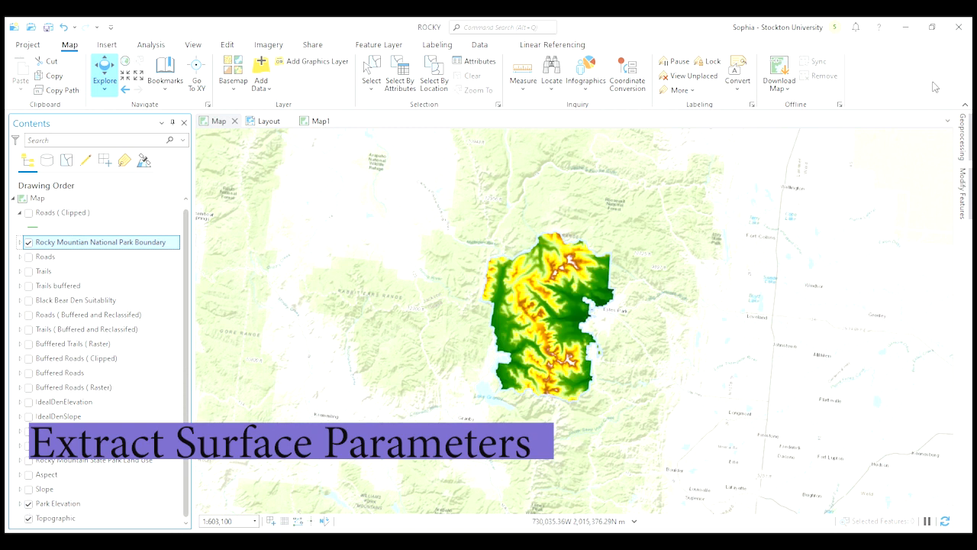
left_click(29, 504)
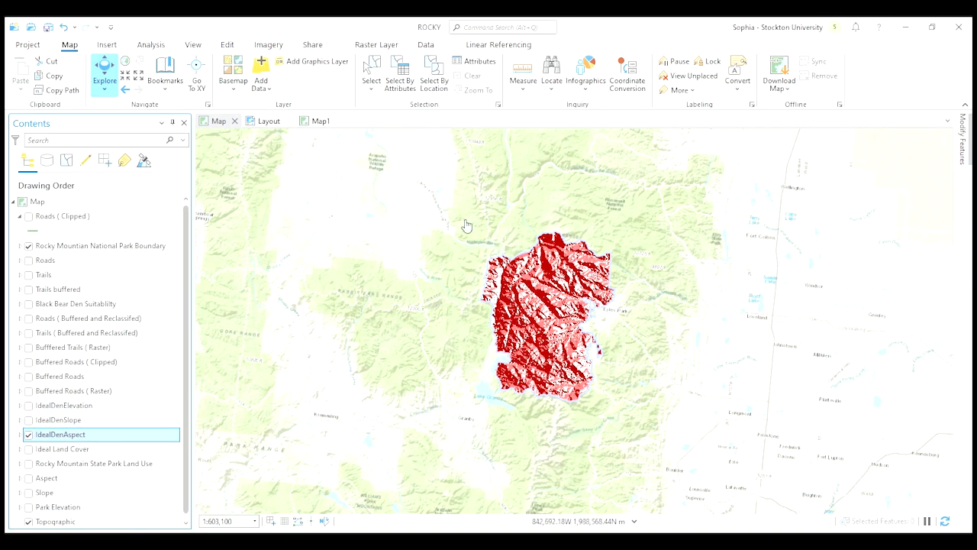
left_click(96, 421)
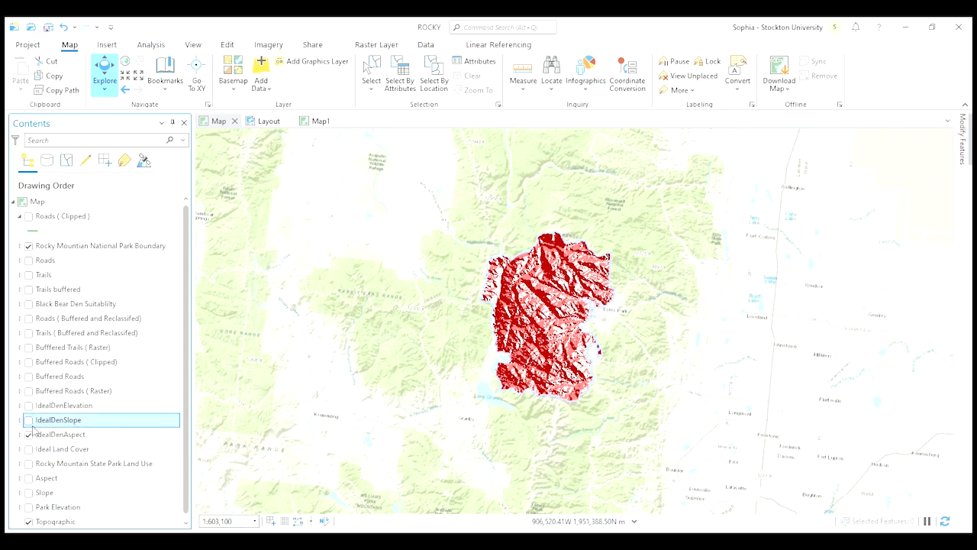
left_click(28, 420)
left_click(28, 434)
left_click(29, 419)
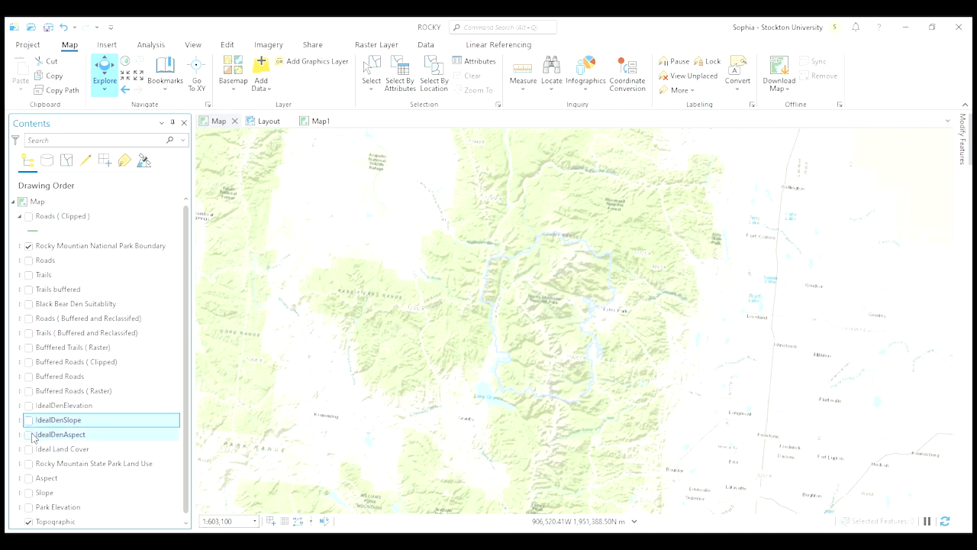
left_click(28, 405)
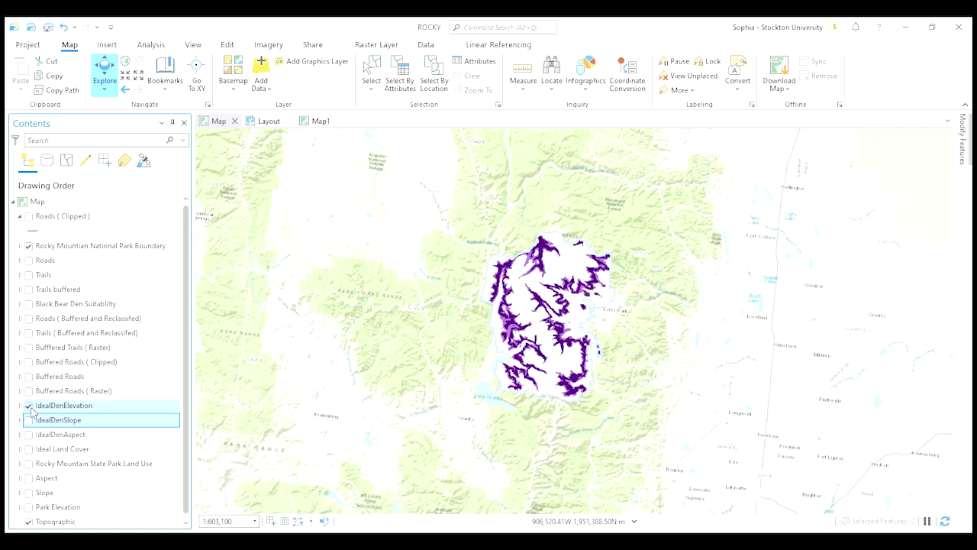
left_click(28, 405)
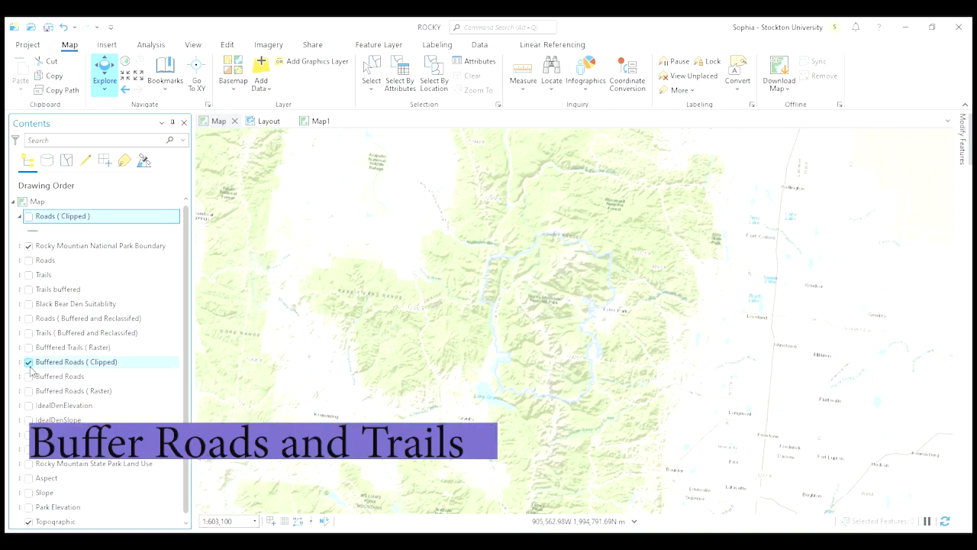
Display the clipped road buffers and the raster trail buffers together over the park, and hide both layers again
left_click(28, 361)
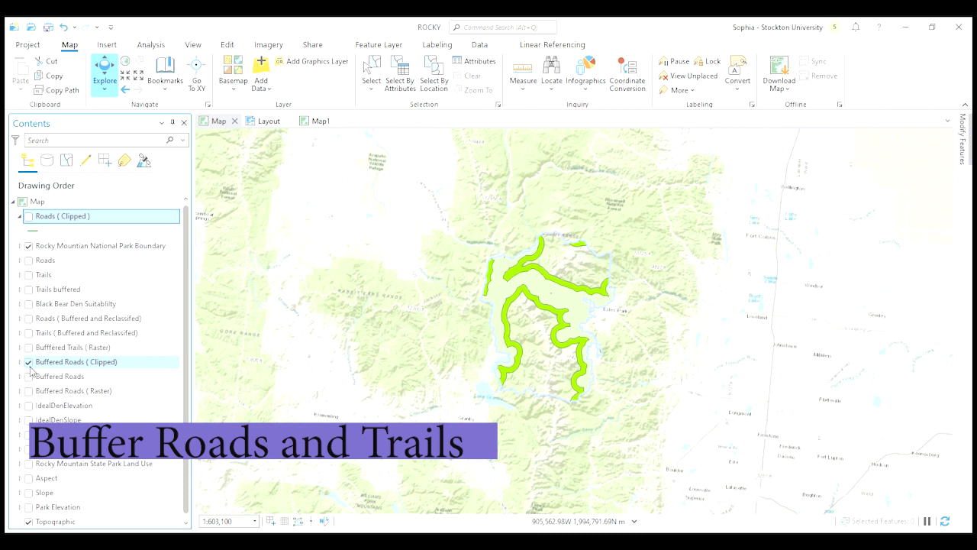
left_click(29, 347)
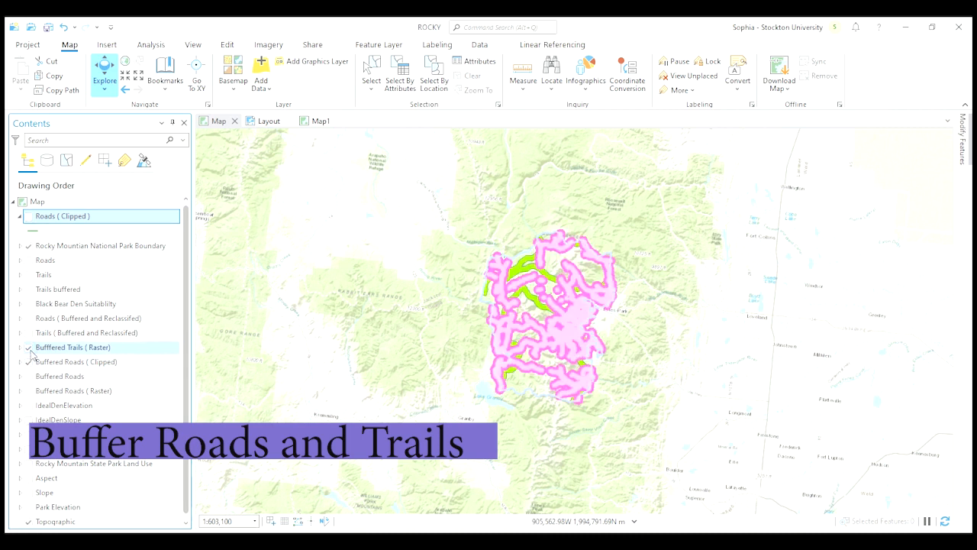
left_click(28, 347)
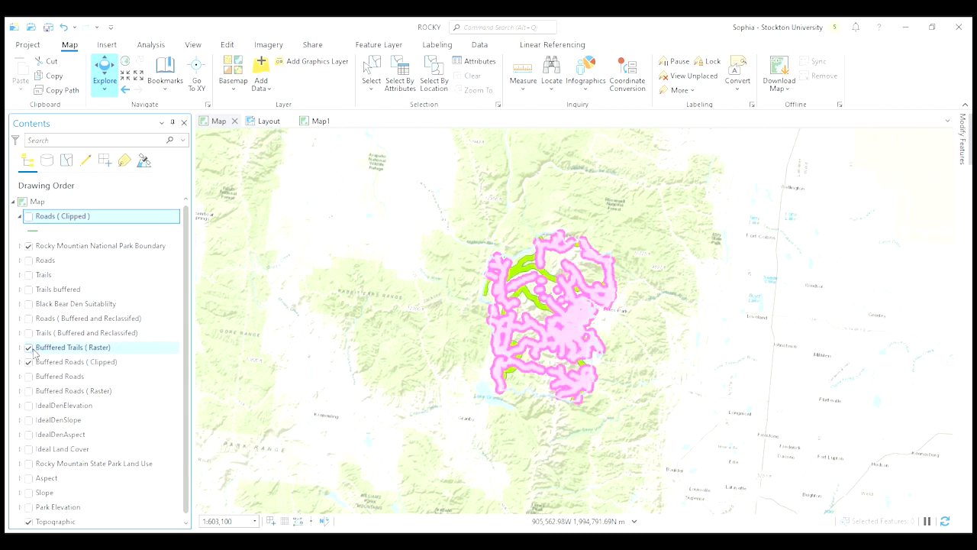
left_click(28, 362)
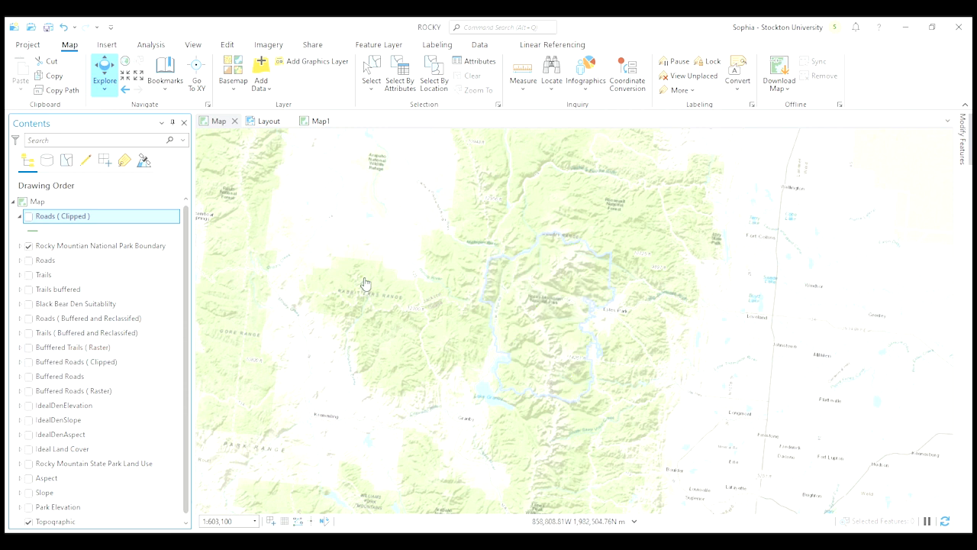
Display the Rocky Mountain State Park Land Use layer to examine the park's land cover
left_click(495, 29)
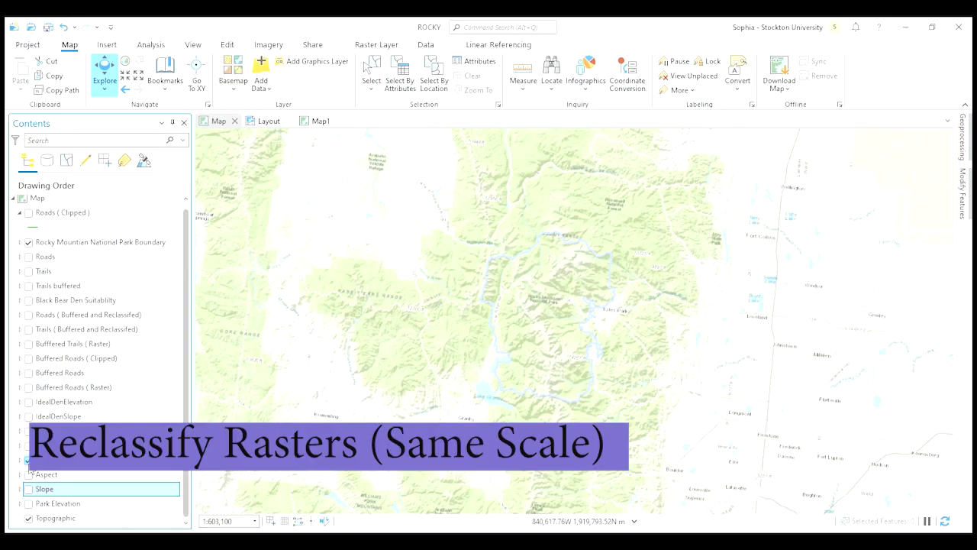
left_click(28, 459)
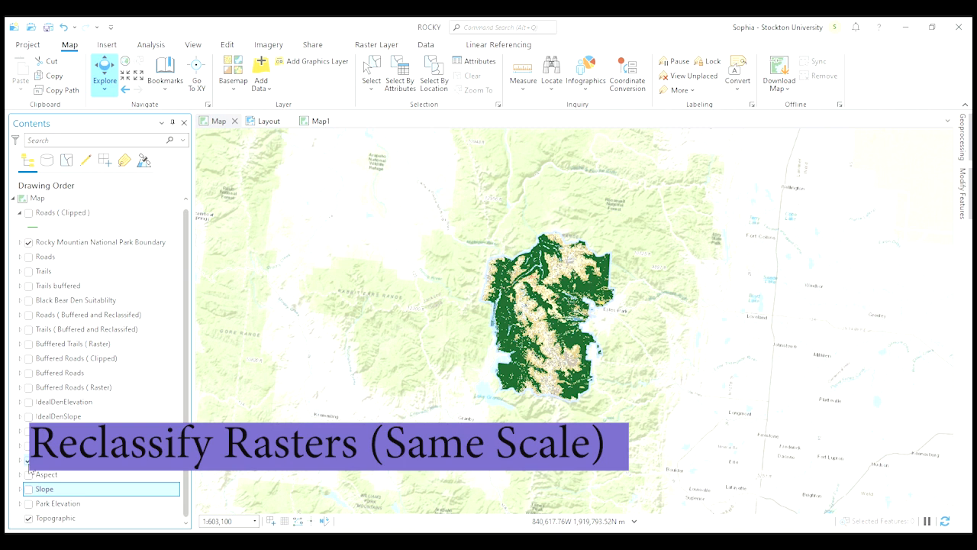
left_click(500, 28)
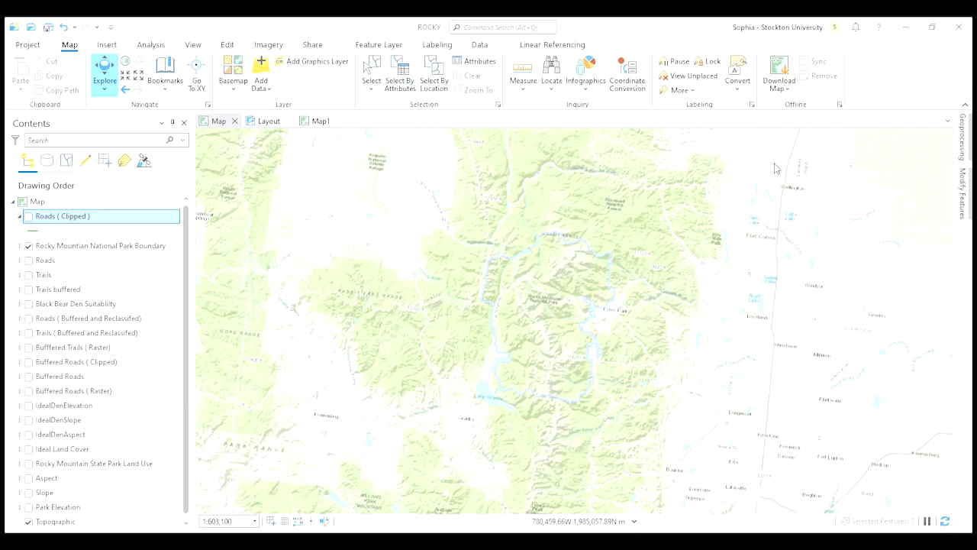
Search the available commands for "mosaic" to find the tool for combining rasters
left_click(946, 122)
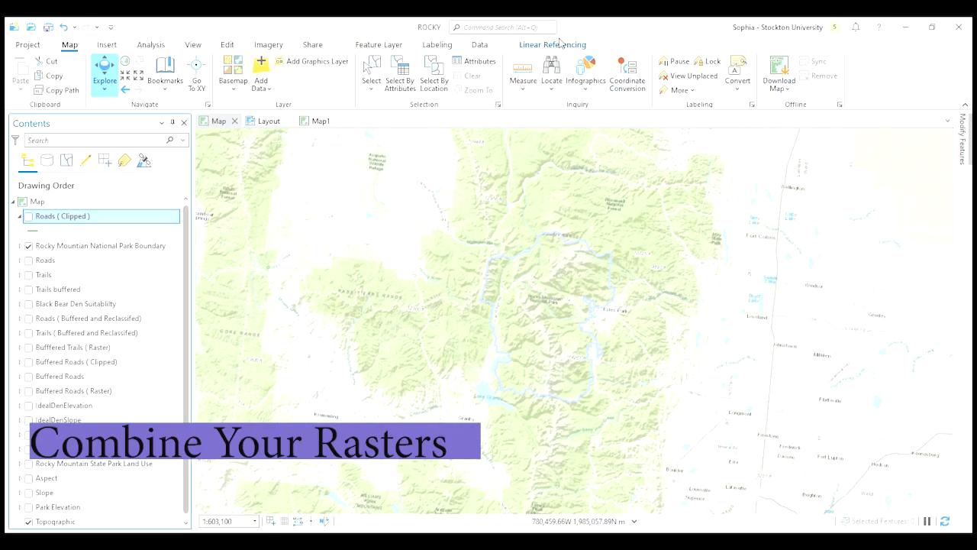
left_click(532, 28)
type("mosaic")
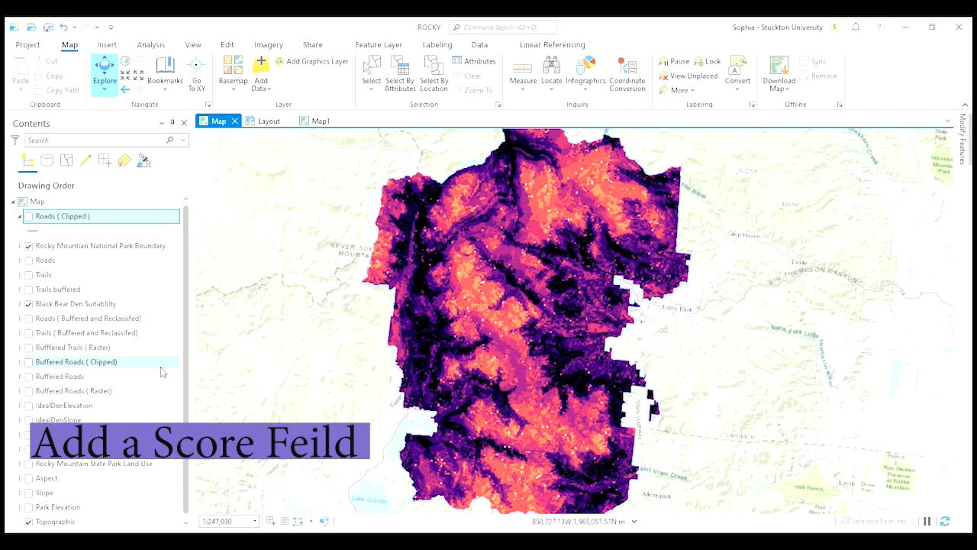
Open the Black Bear Den Suitability layer's attribute table and try adding a new field to it
left_click(97, 306)
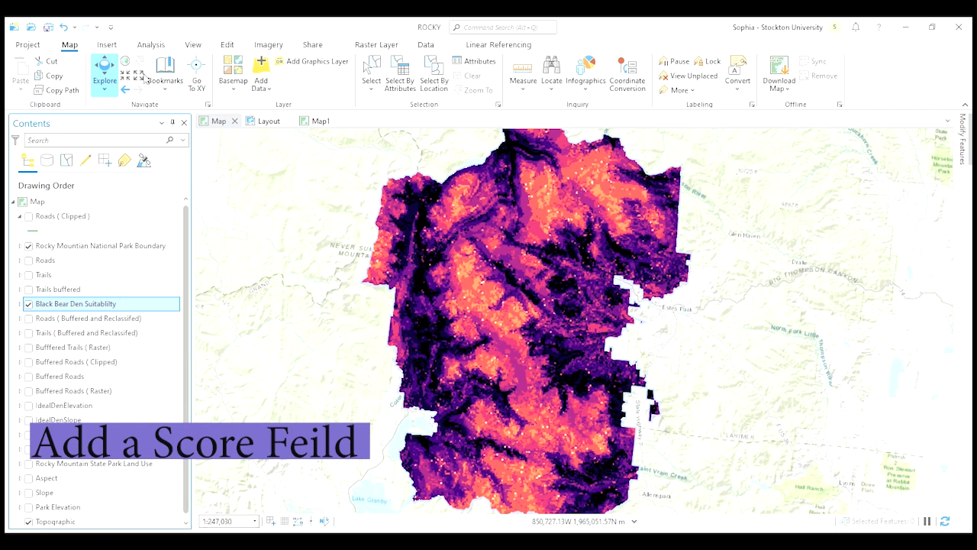
left_click(143, 74)
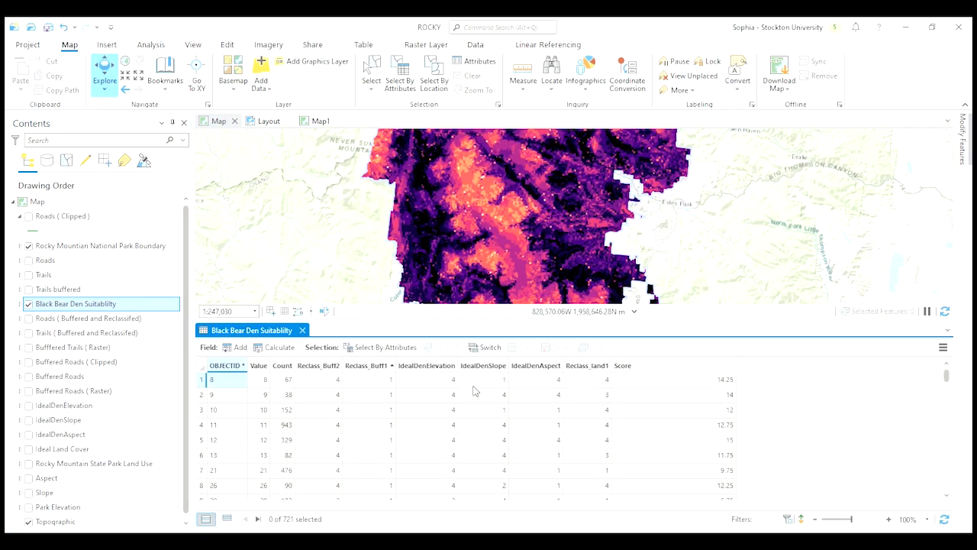
left_click(233, 352)
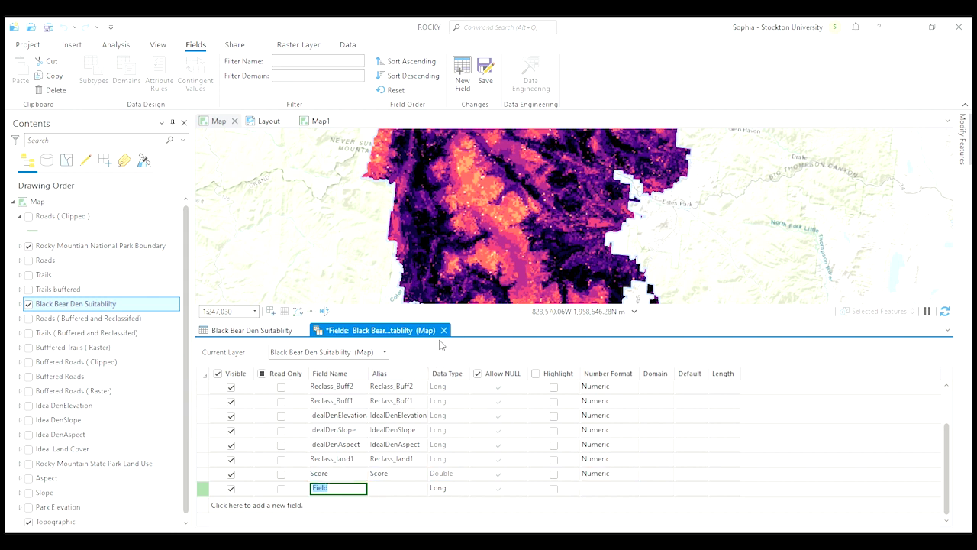
left_click(443, 331)
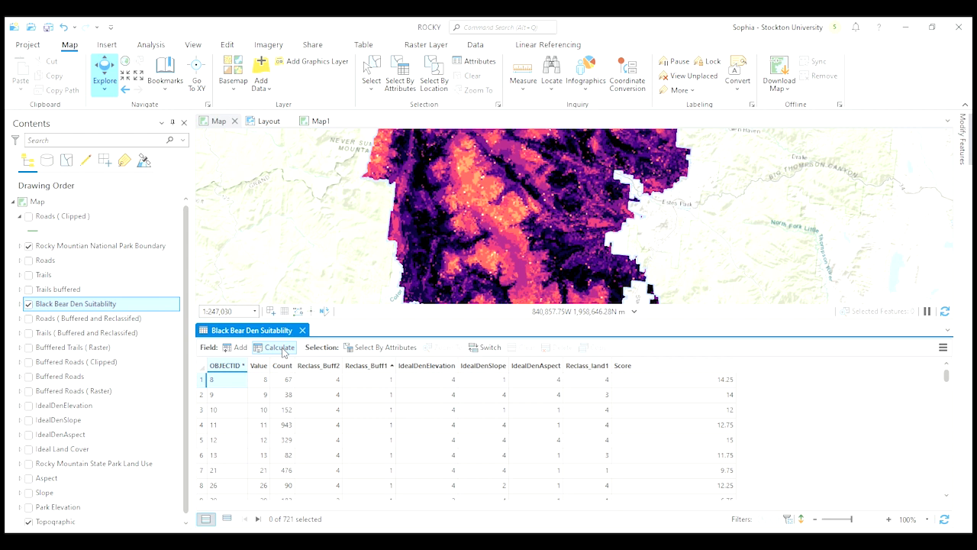
left_click(673, 390)
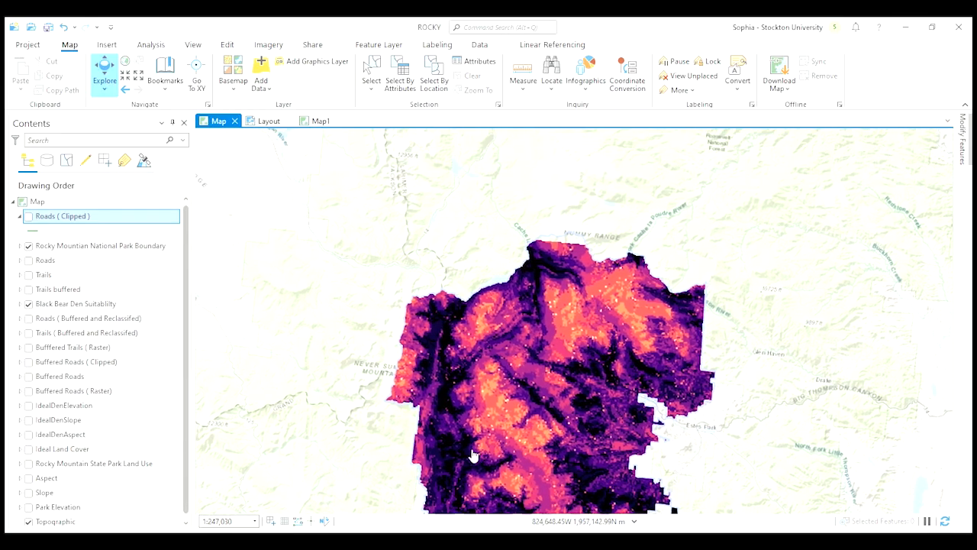
Create a new blank portrait layout and insert a map frame on its page
left_click(268, 120)
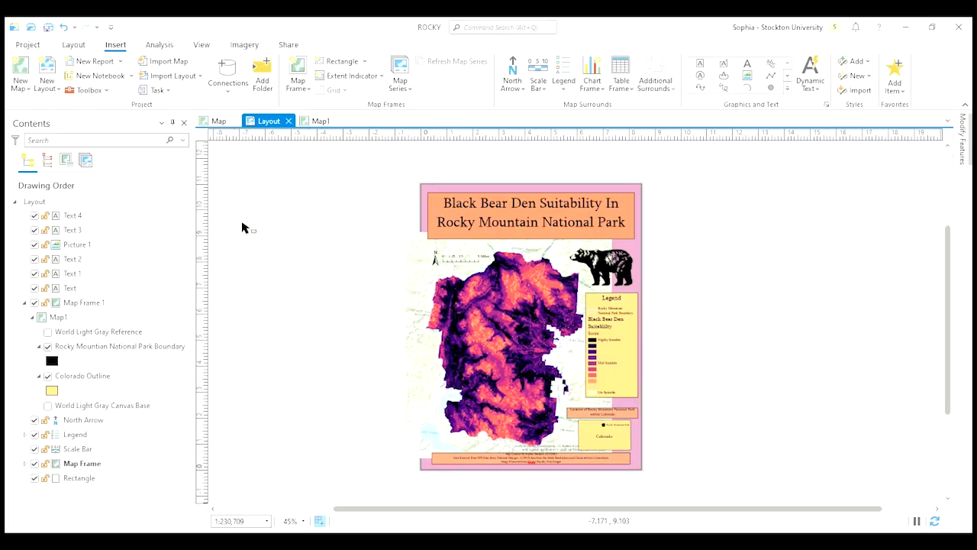
left_click(217, 121)
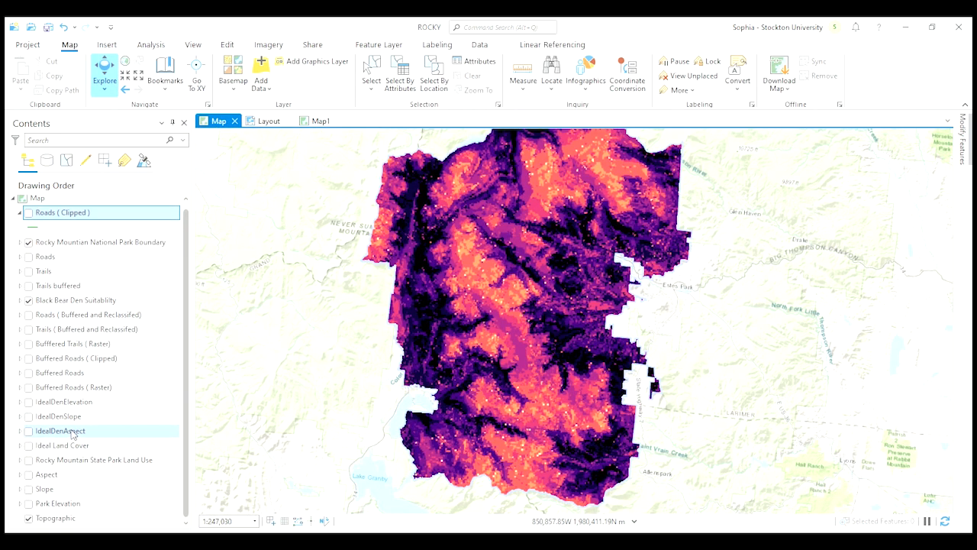
left_click_drag(490, 292, 482, 315)
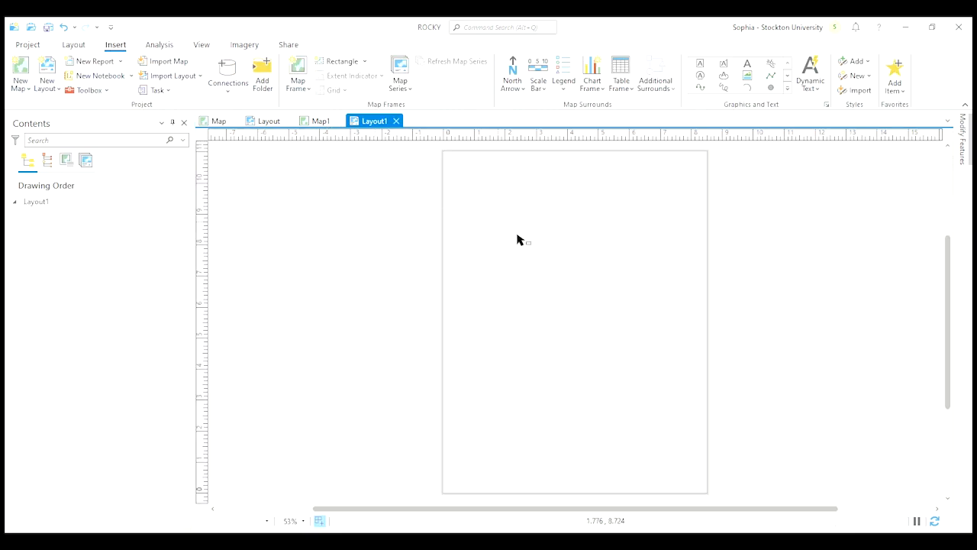
left_click_drag(646, 425, 645, 439)
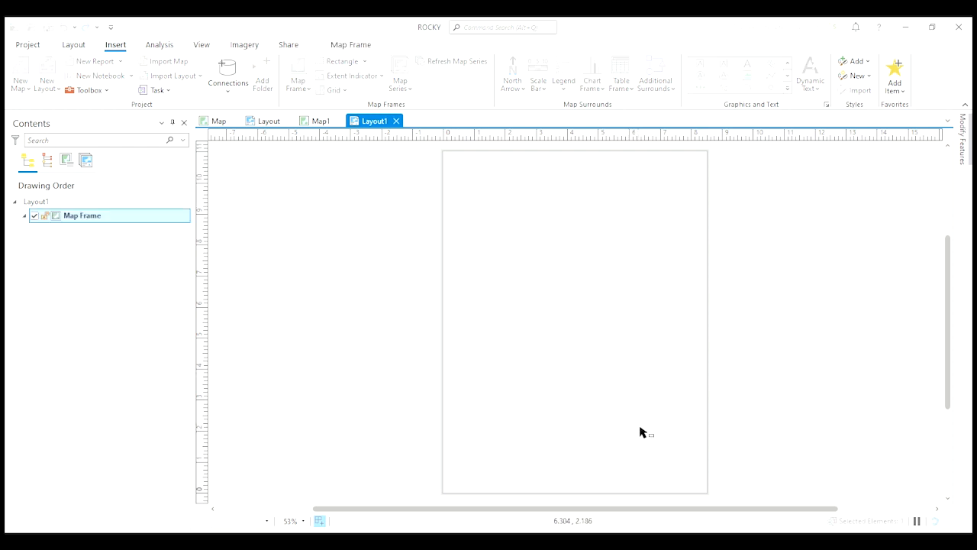